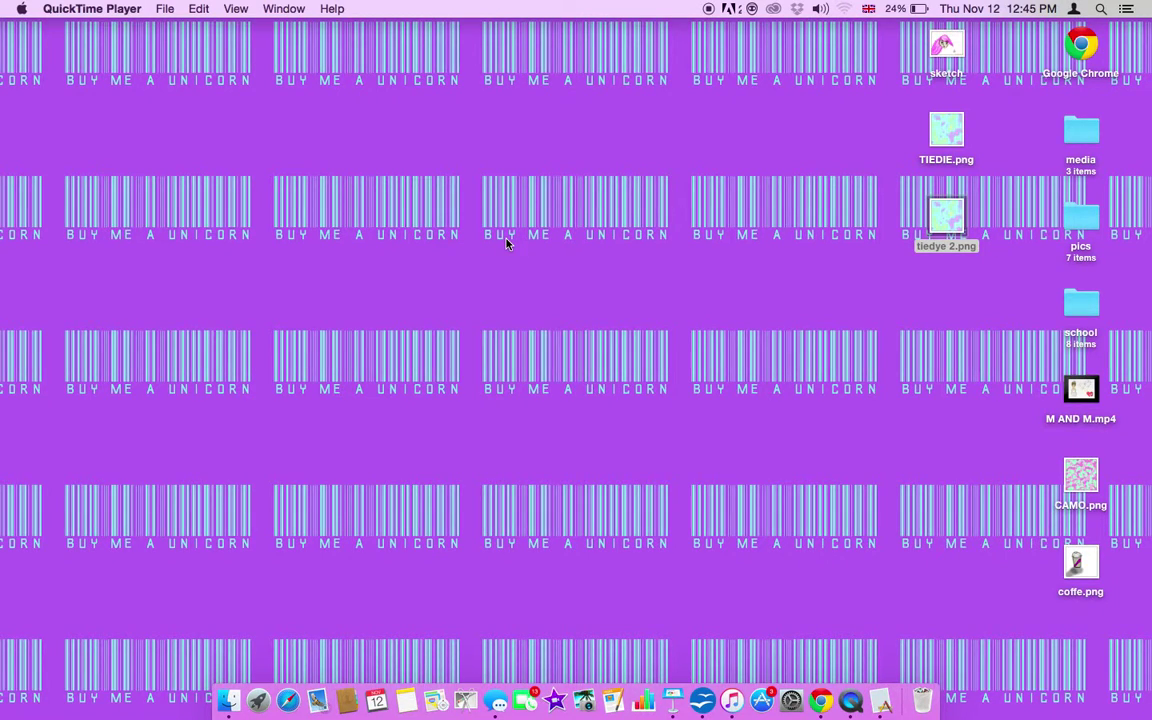
- Preview and close tiedye 2.png on the desktop, then launch GIMP from Launchpad
double_click(946, 218)
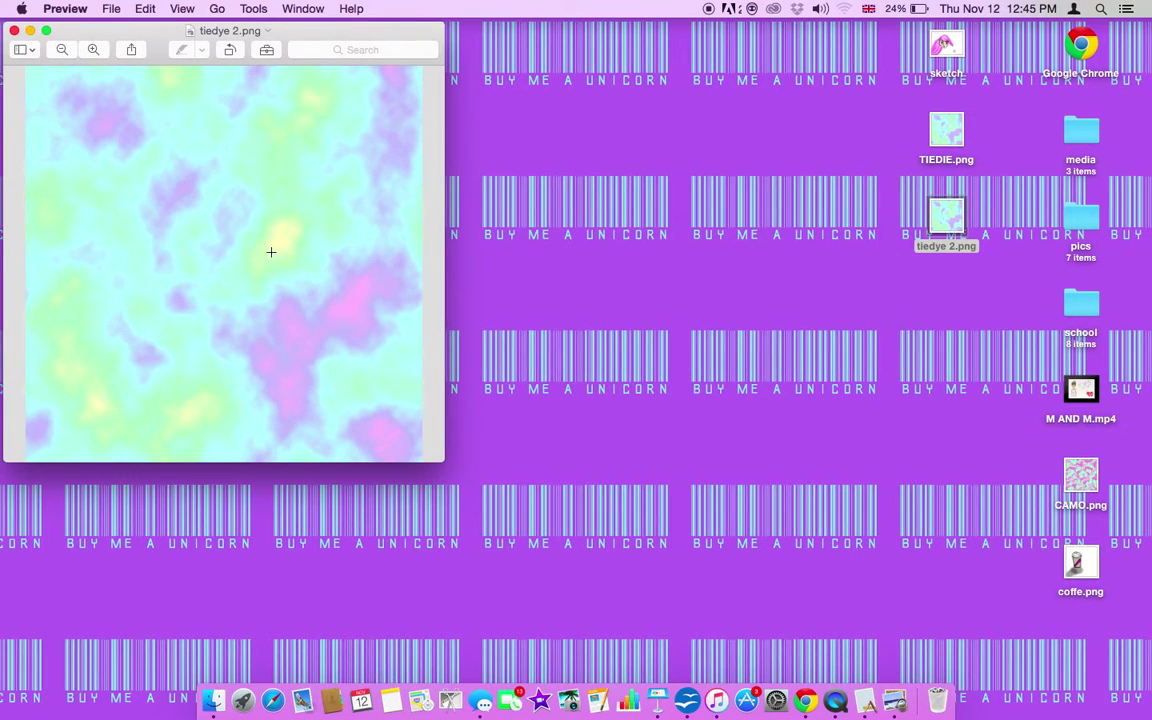
left_click(14, 30)
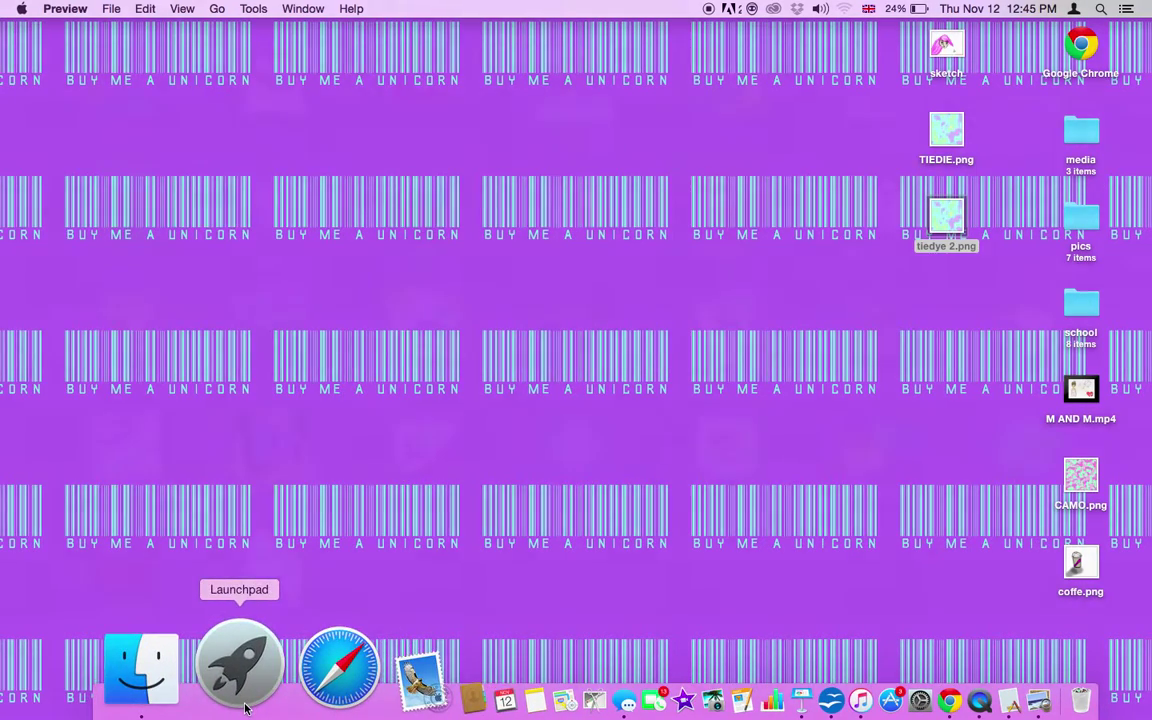
left_click(240, 668)
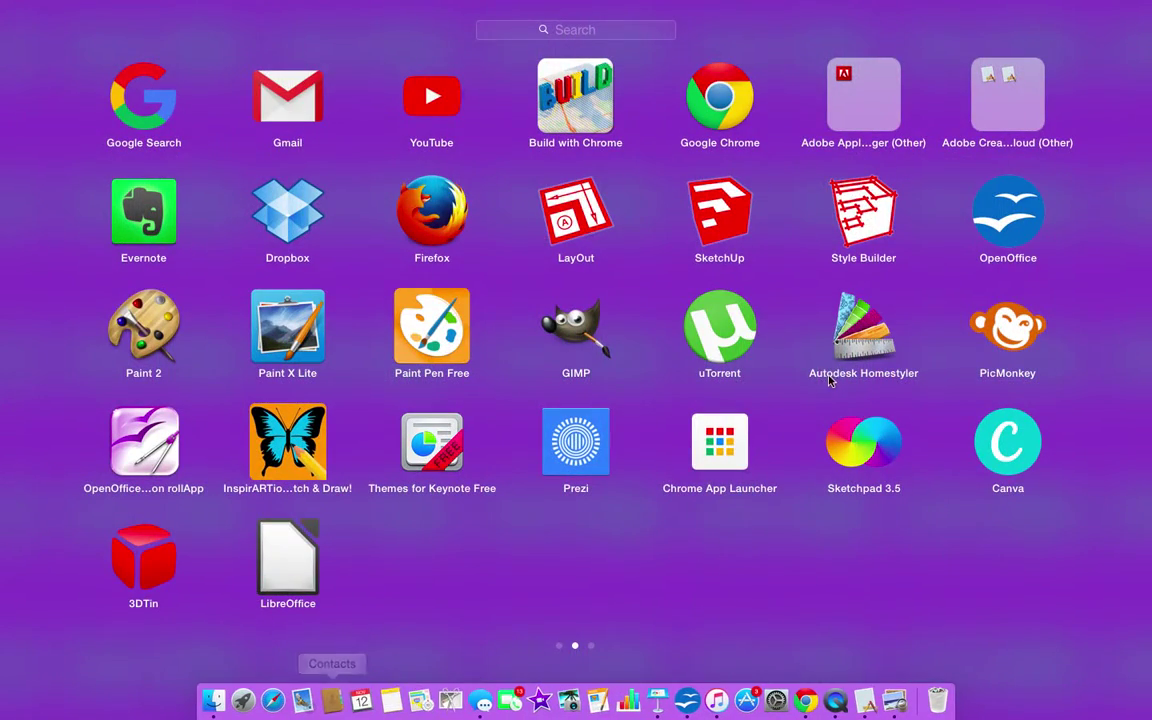
left_click(587, 332)
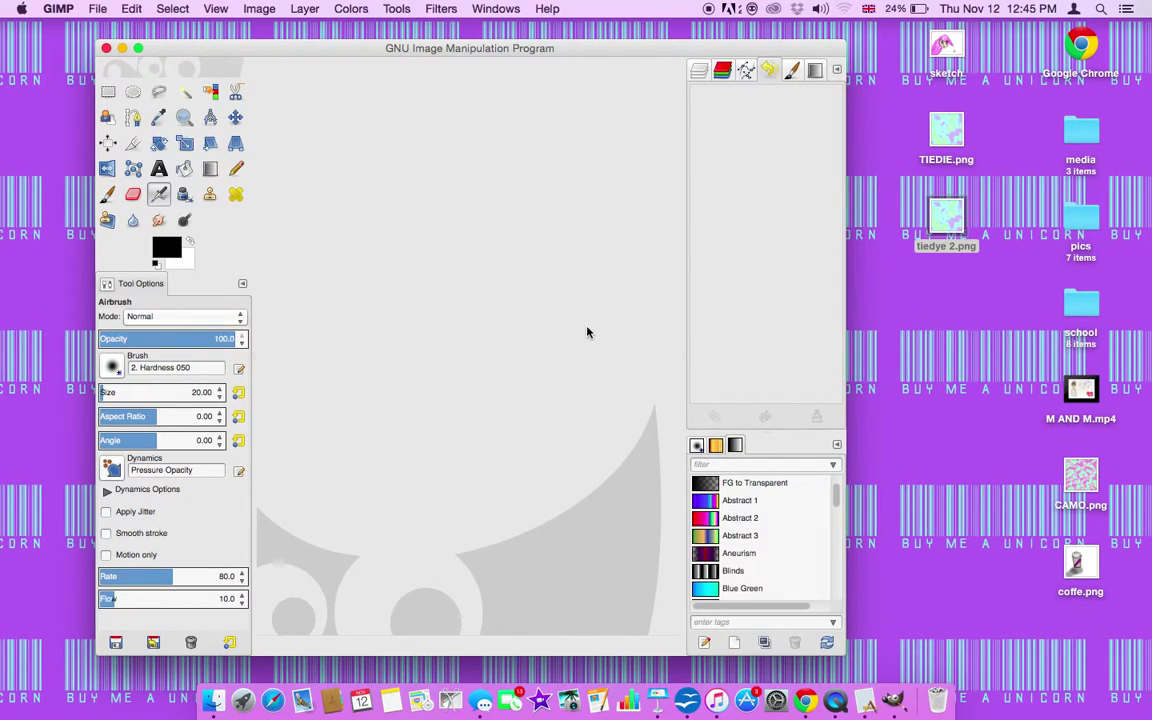
- Open the Render Map pattern generator and choose the Pastel Rainbow gradient
left_click(98, 10)
mouse_move(116, 43)
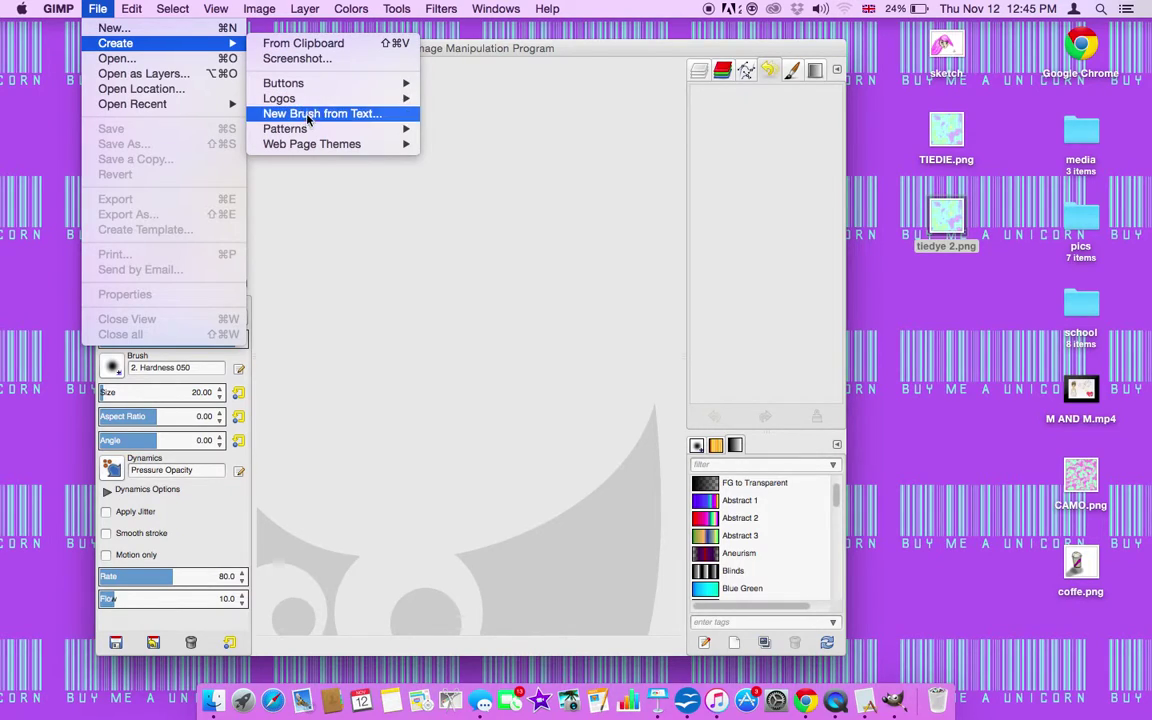
mouse_move(285, 129)
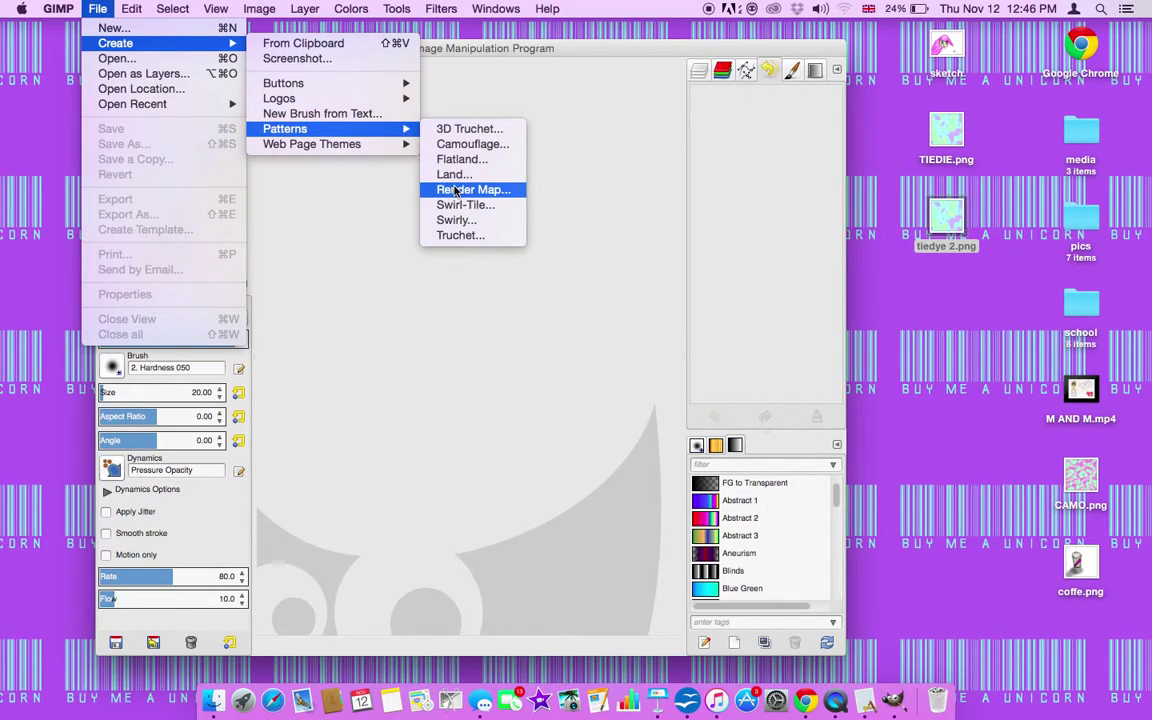
left_click(454, 192)
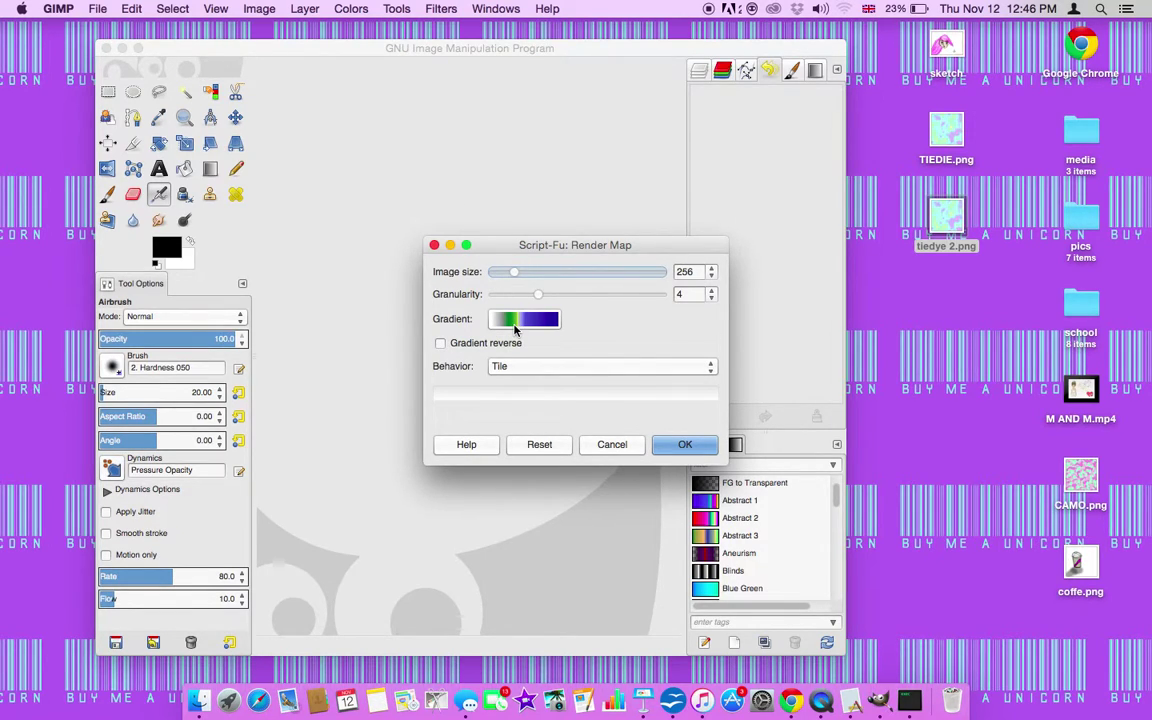
left_click(497, 318)
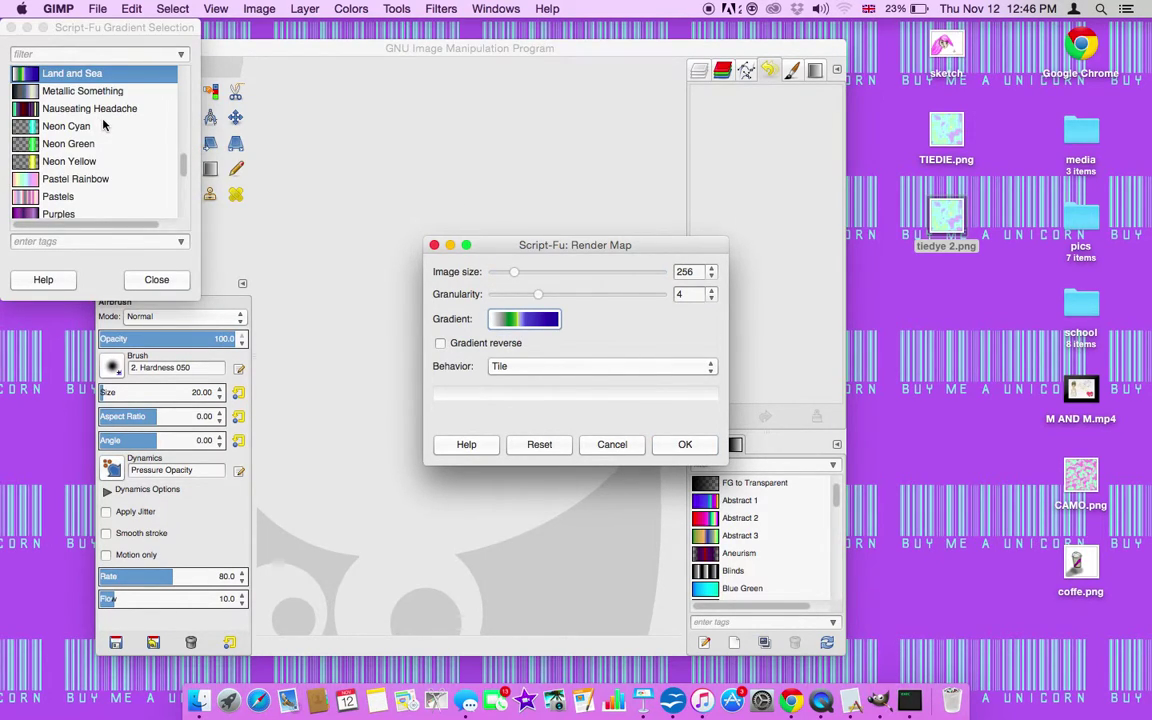
scroll(103, 124, "down", 10)
scroll(103, 124, "up", 8)
scroll(103, 124, "up", 1)
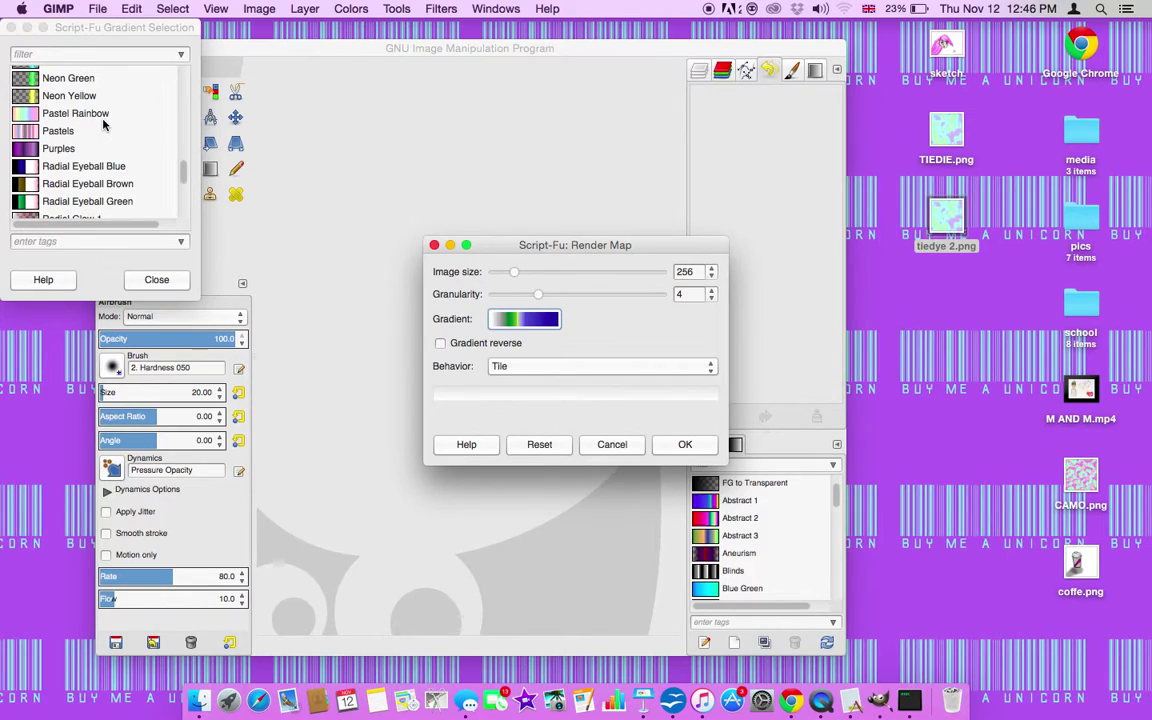
left_click(31, 121)
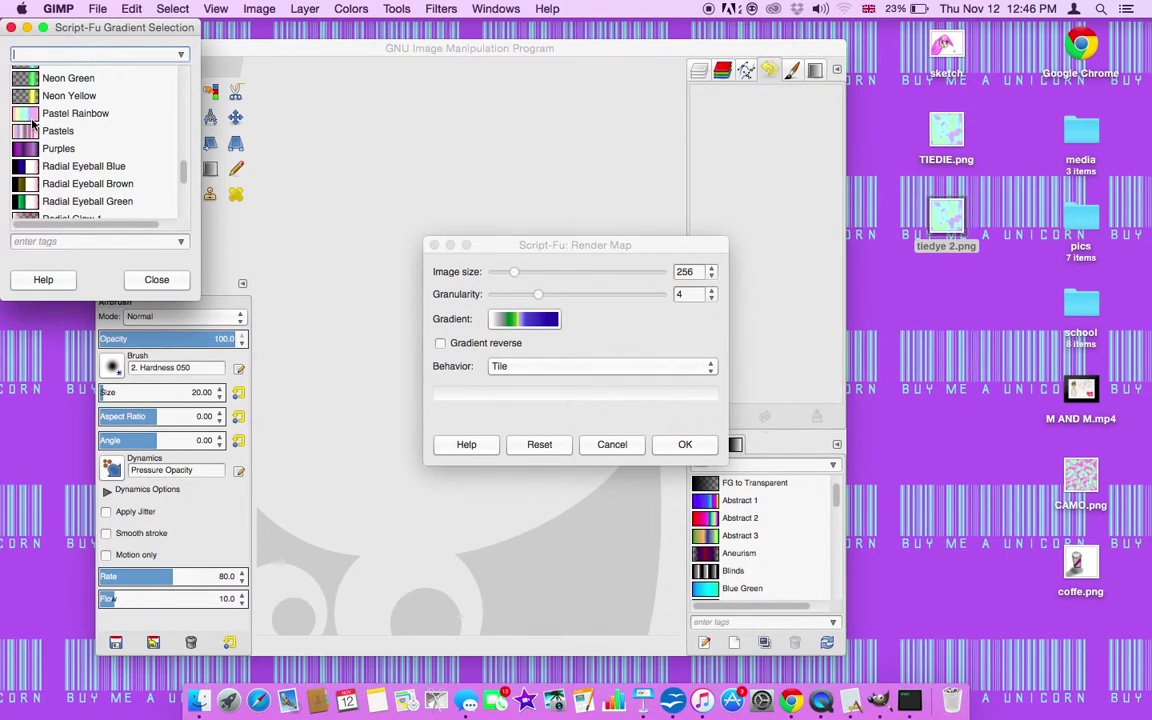
left_click(55, 113)
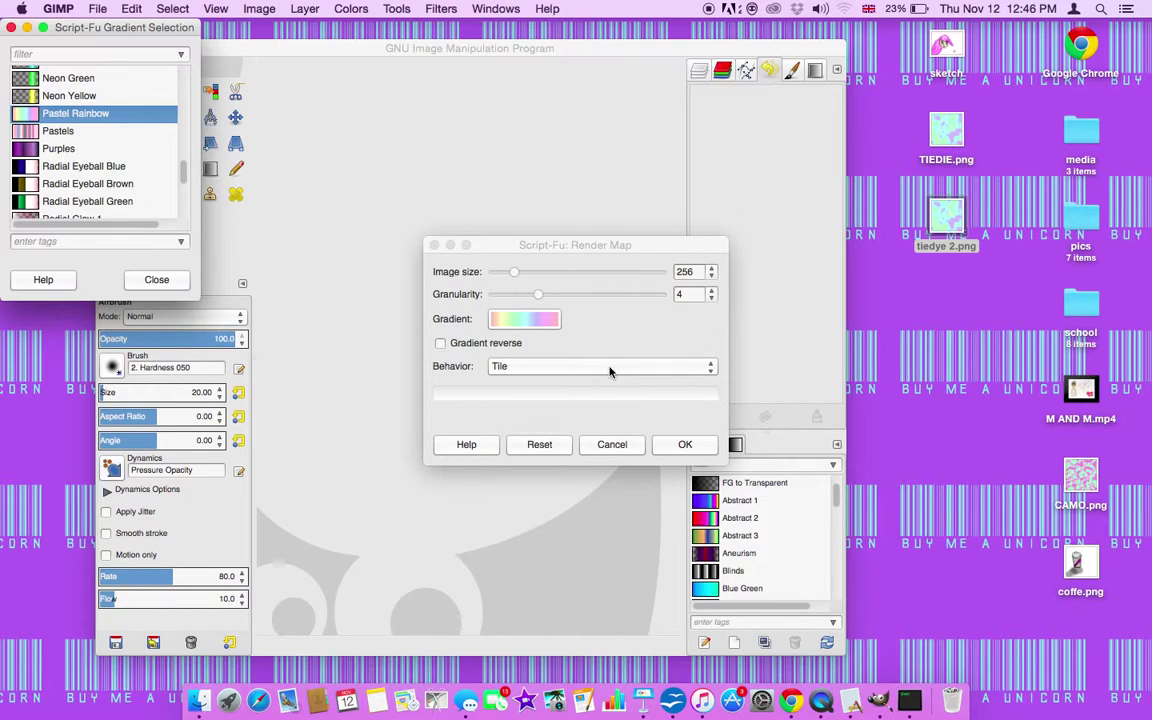
- Set the Render Map behavior to Detail in Middle
left_click(711, 368)
left_click(711, 371)
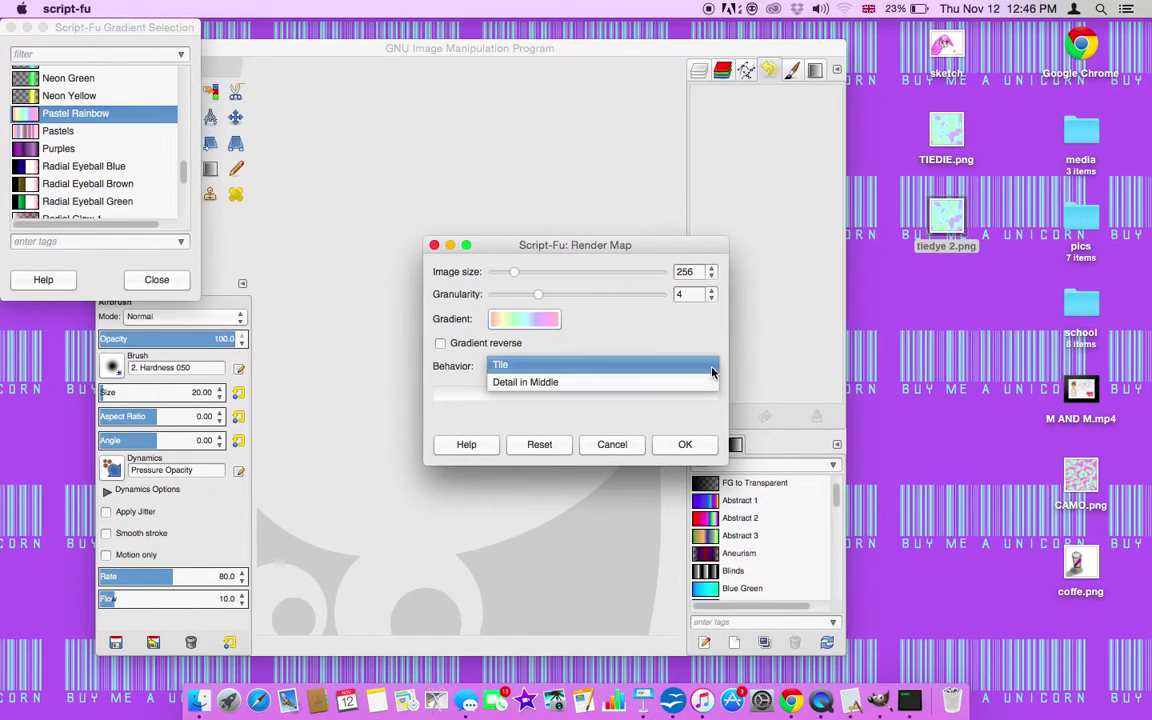
left_click(660, 382)
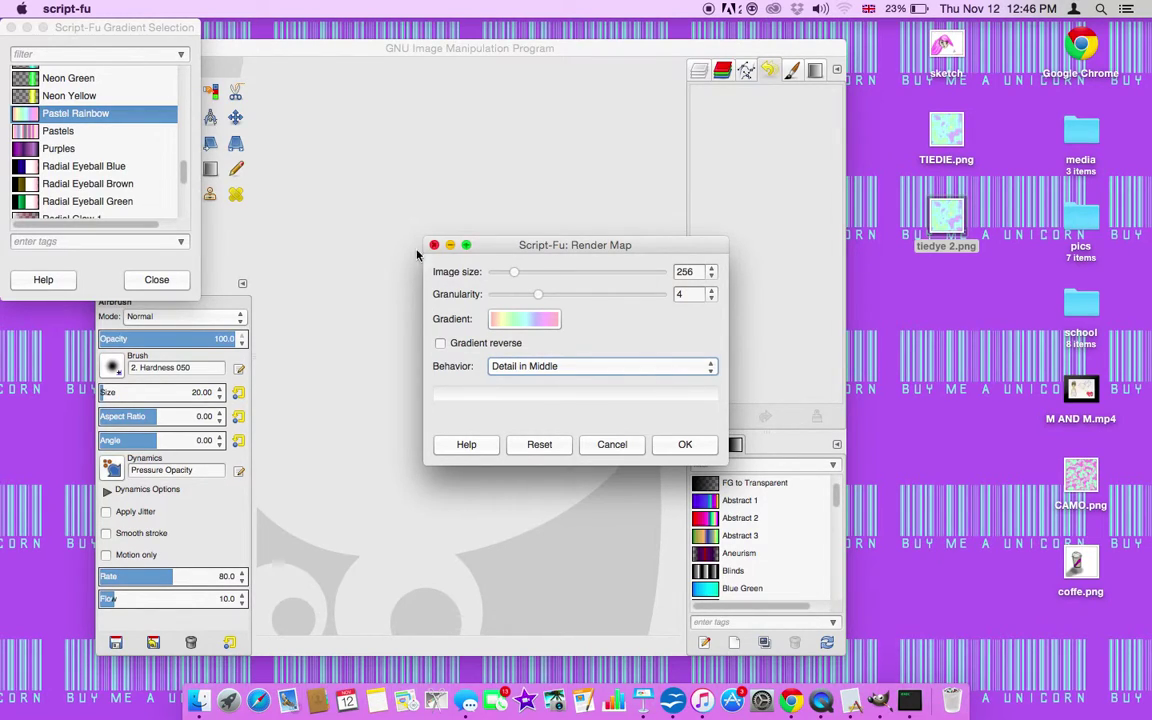
- Raise the Render Map image size to 302 and render the pastel pattern
left_click(522, 273)
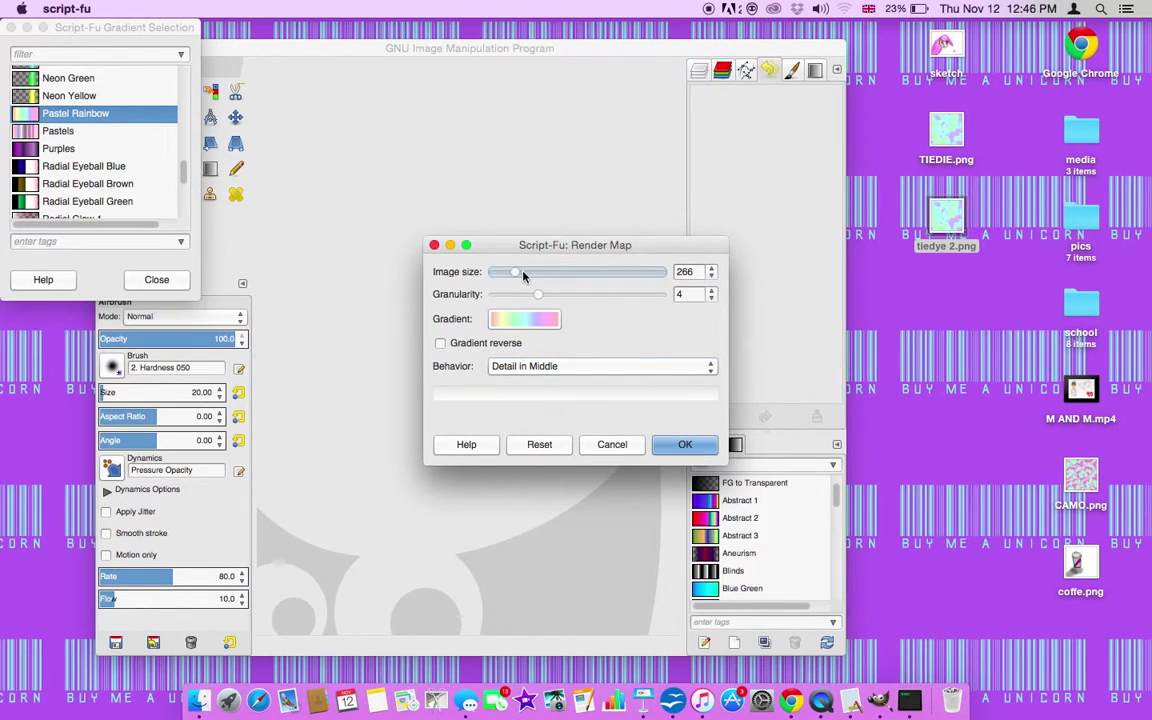
left_click(522, 273)
left_click(522, 273)
left_click(522, 273)
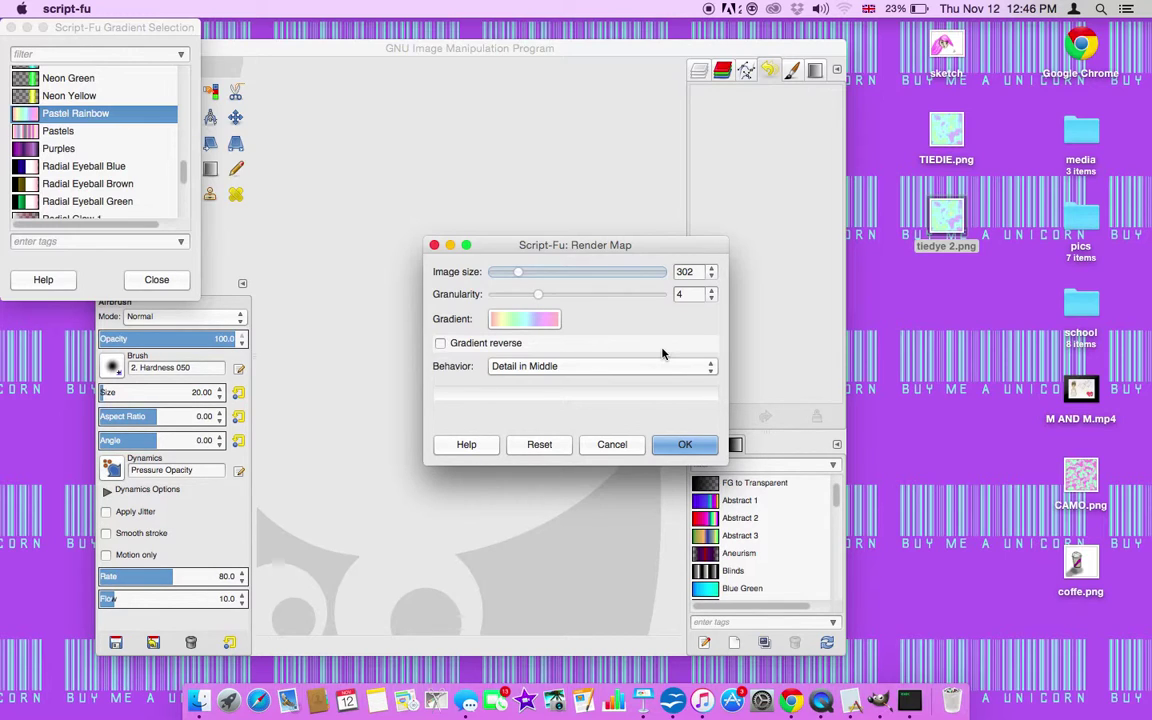
left_click(688, 446)
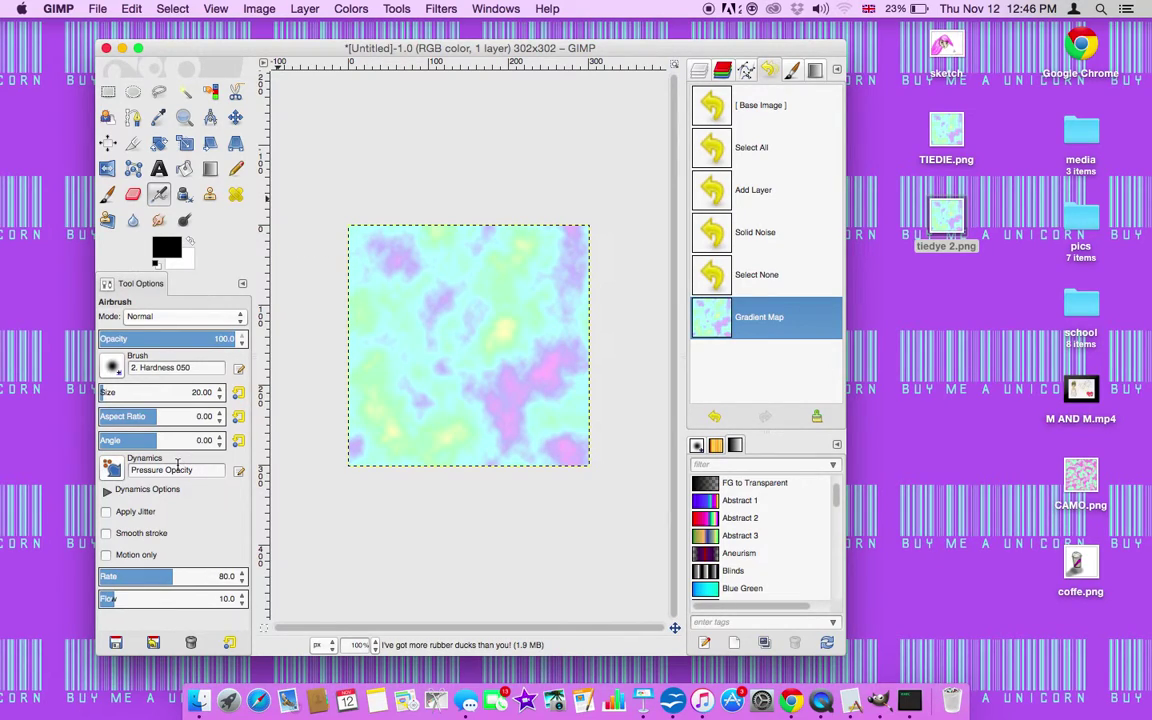
- Set the export file name to tyedye.png in the Documents folder
left_click(99, 10)
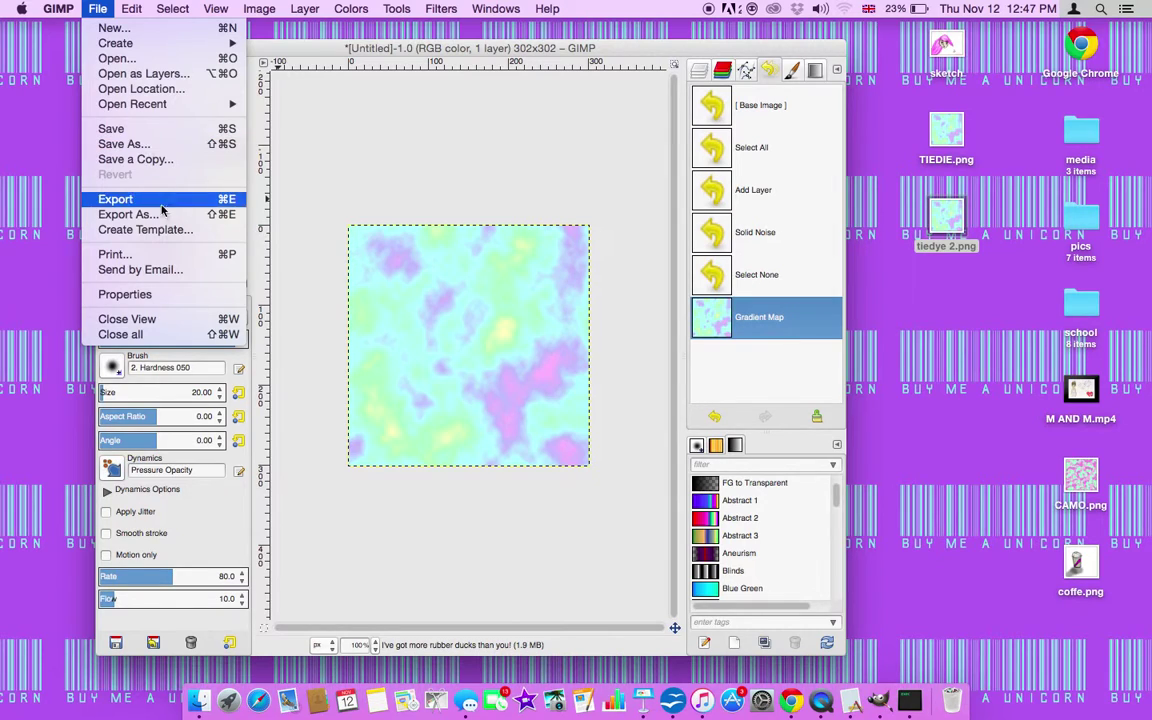
left_click(130, 214)
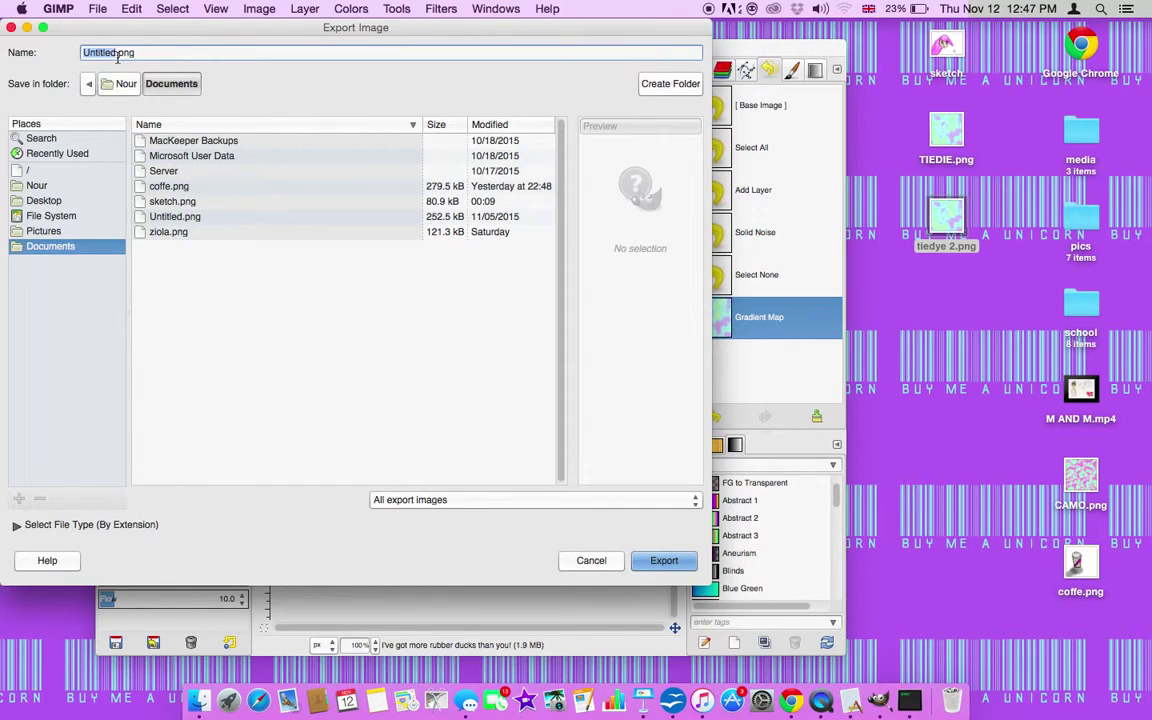
key("BackSpace")
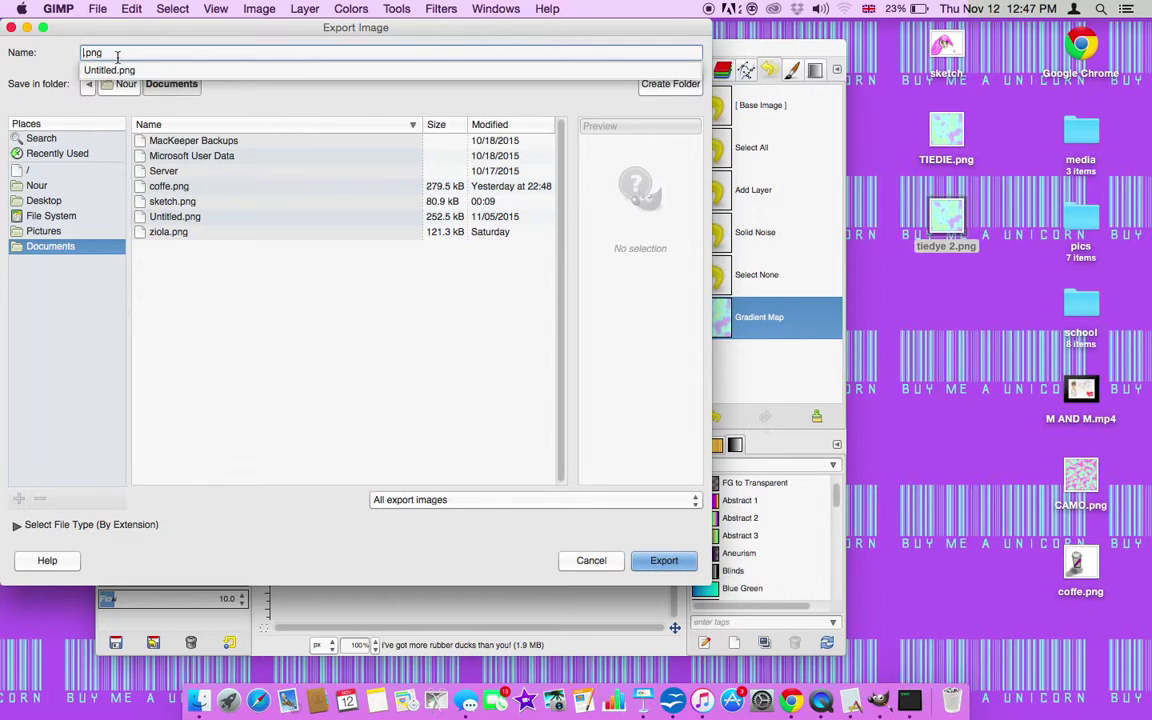
type("tyed")
type("ye")
left_click(182, 320)
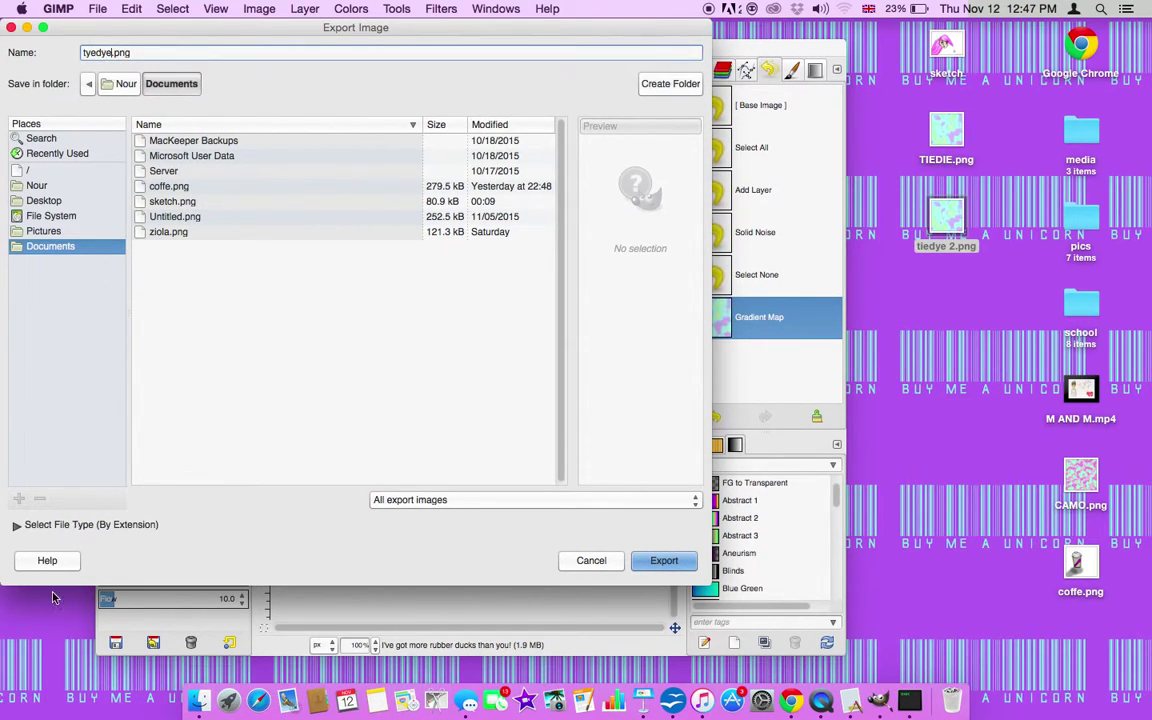
- Choose PNG image as the export file type
left_click(77, 524)
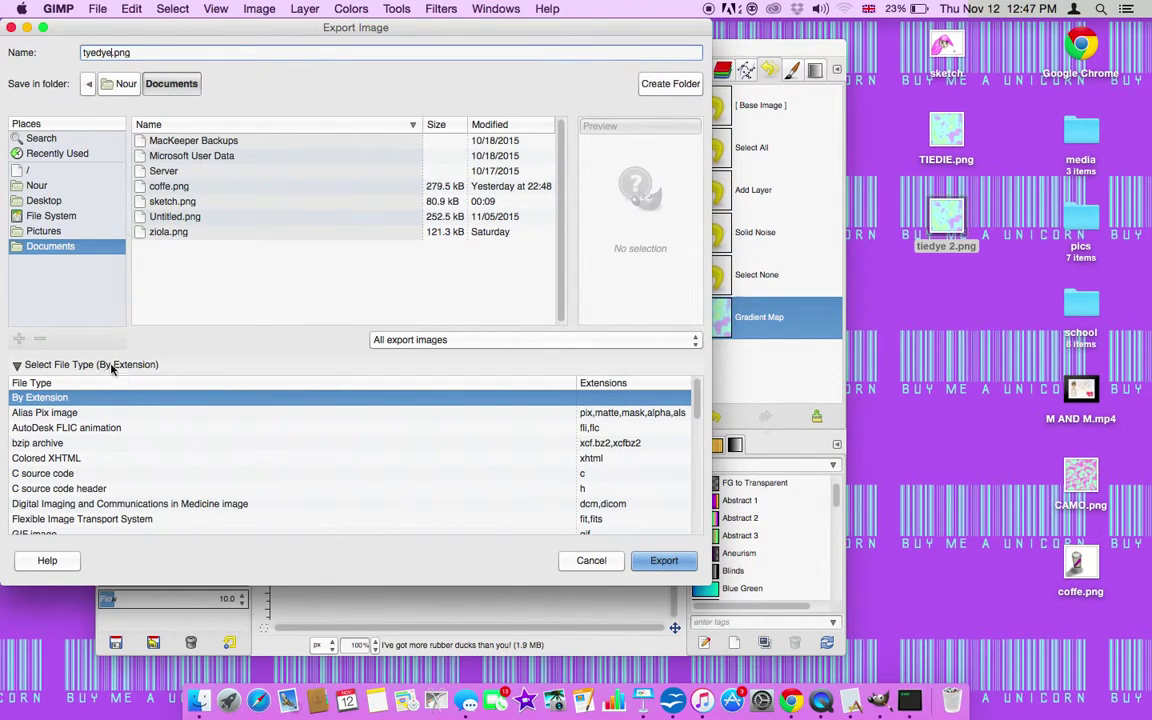
scroll(295, 464, "down", 5)
scroll(295, 464, "down", 5)
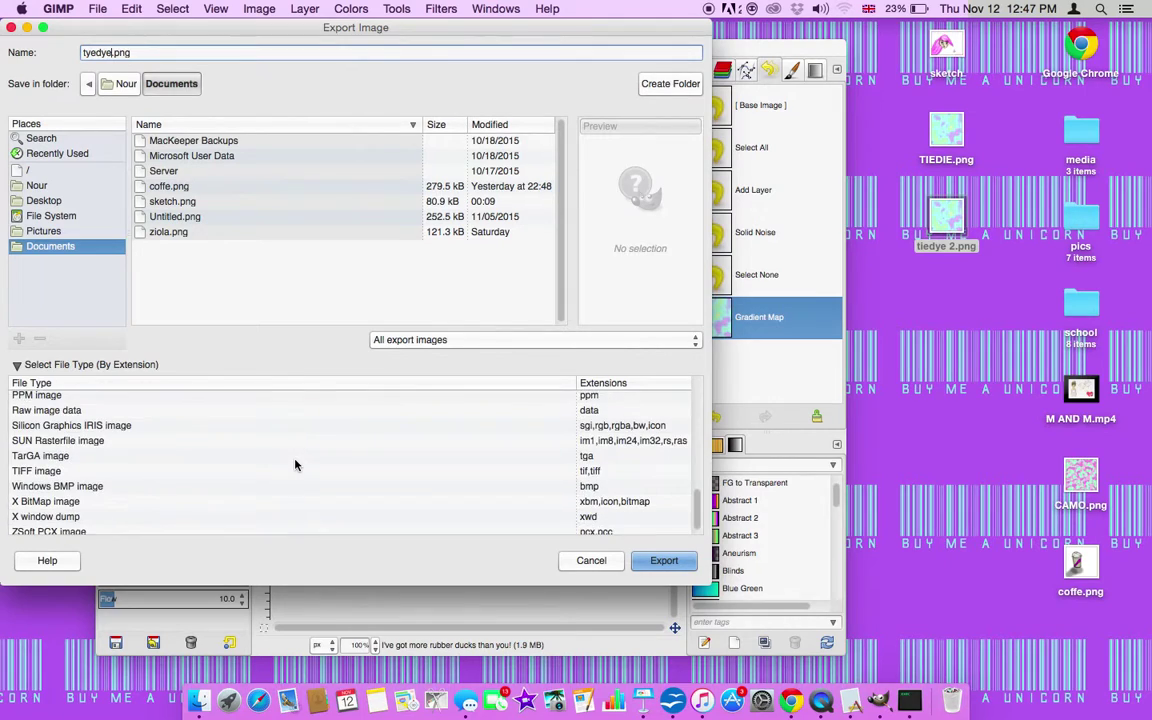
scroll(295, 464, "up", 2)
scroll(295, 464, "up", 2)
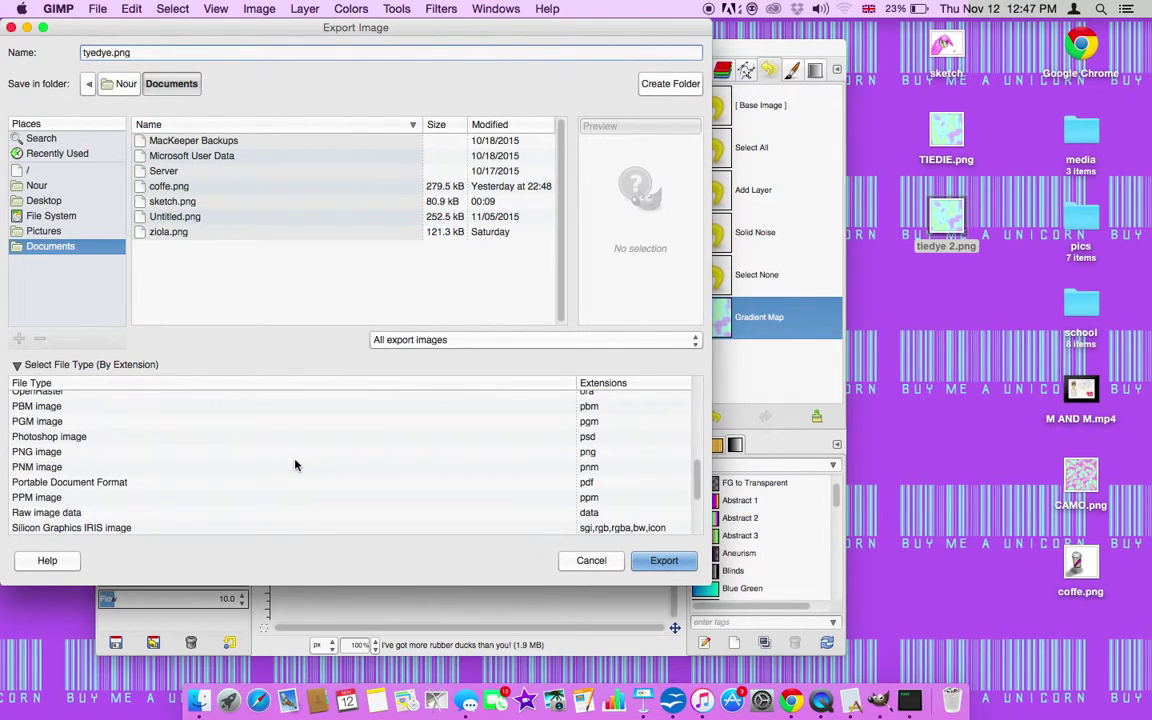
left_click(587, 454)
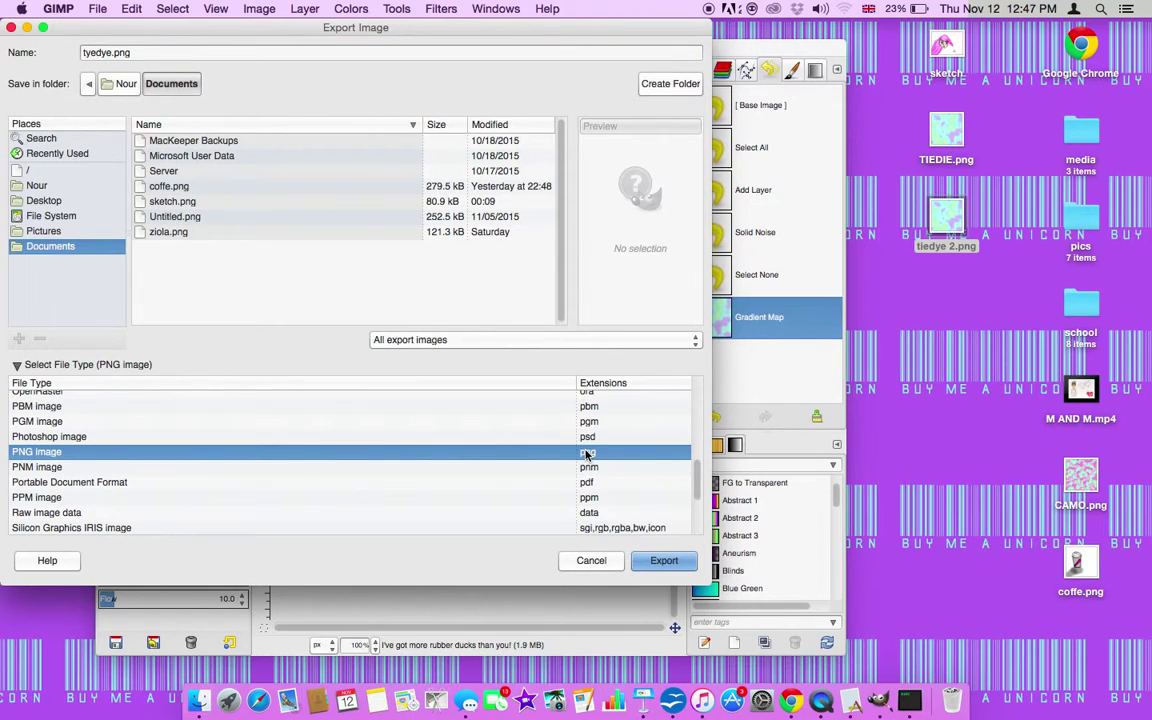
- Export tyedye.png with the default PNG options, then bring up Finder
left_click(645, 564)
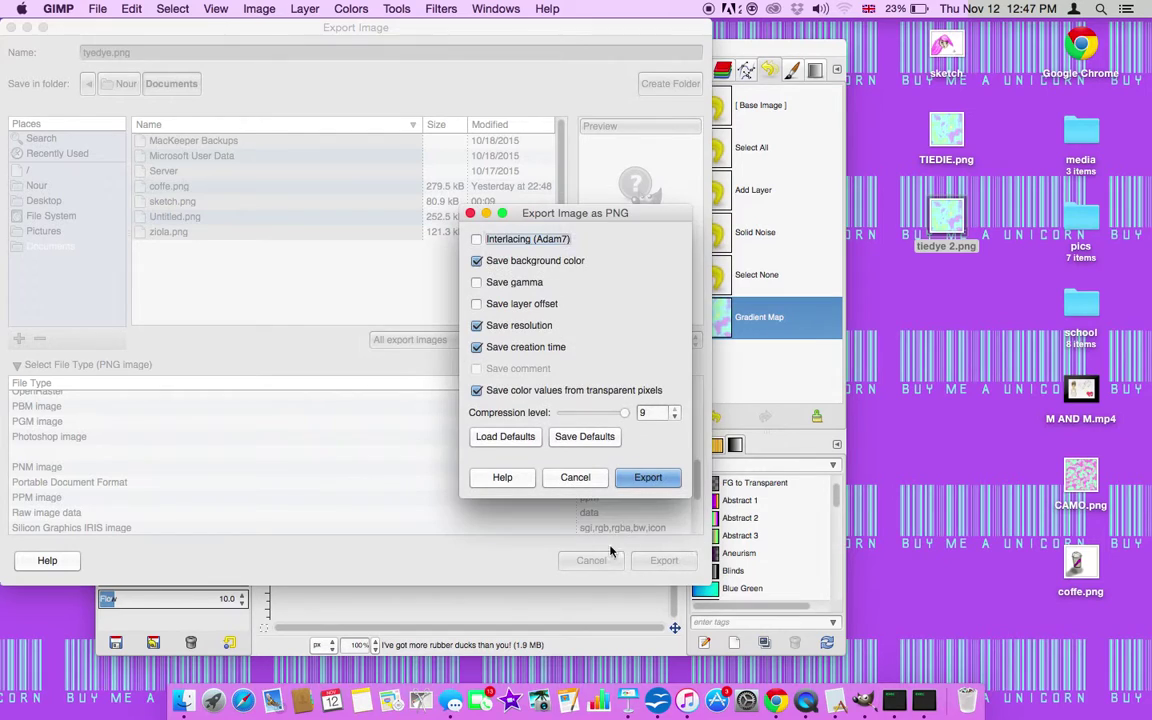
left_click(650, 477)
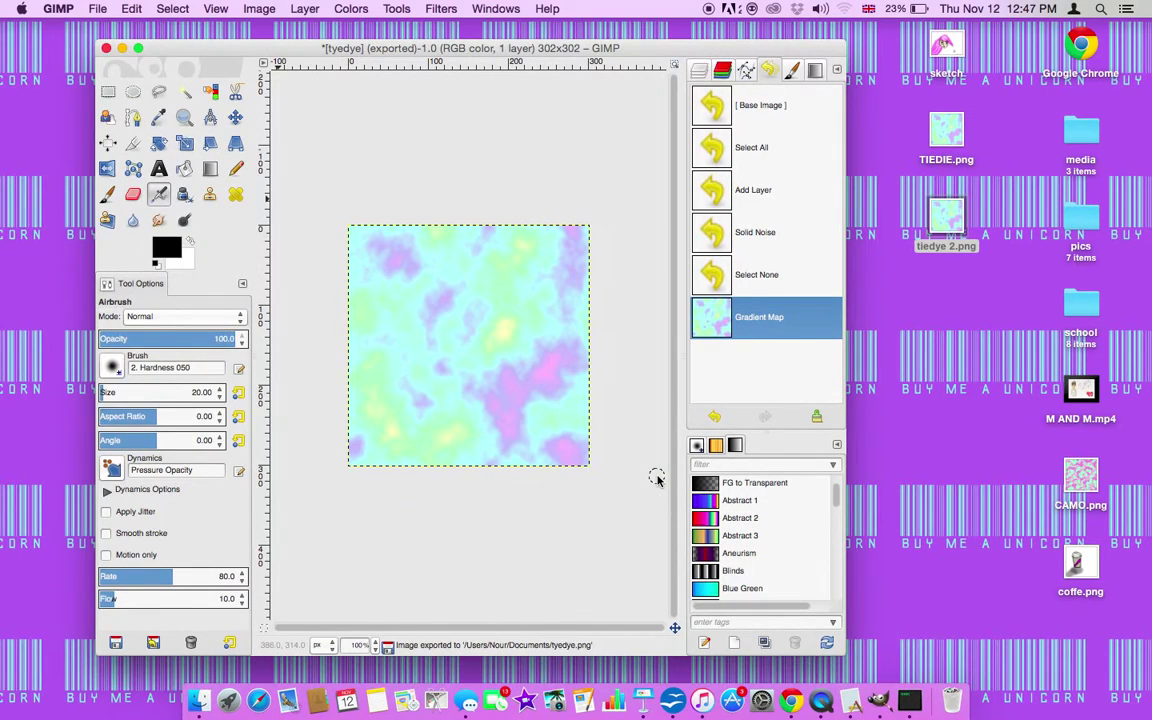
left_click(205, 704)
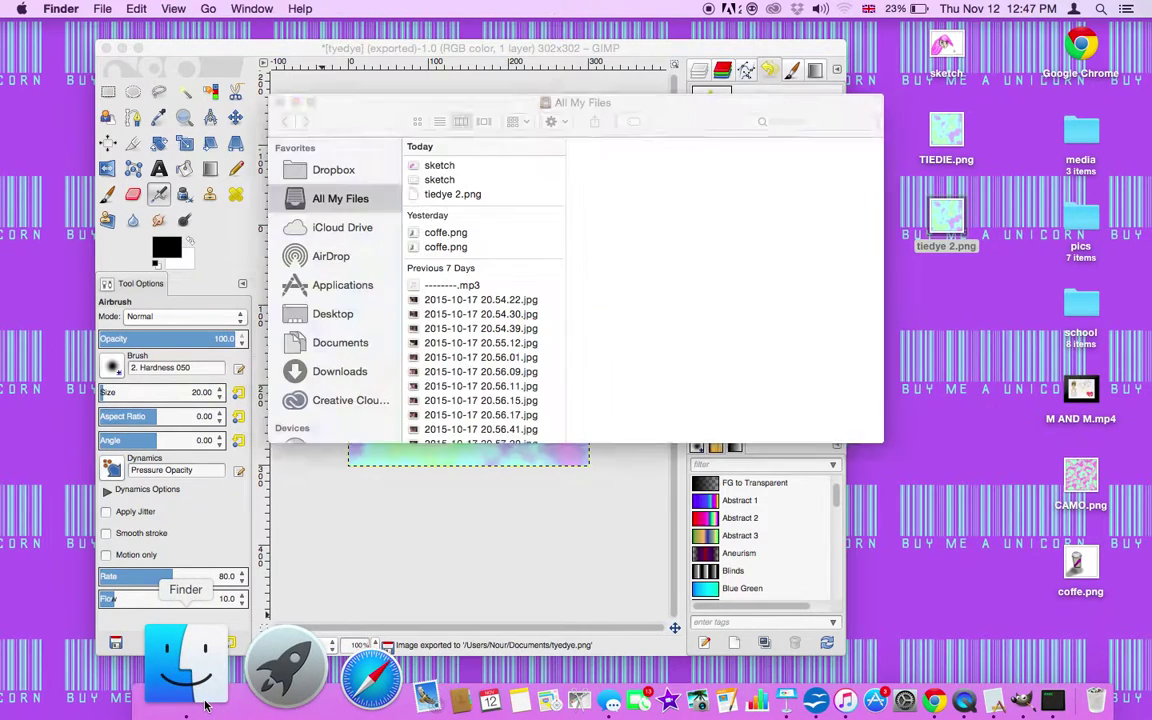
- Open tyedye.png from Documents in Preview, then close Preview and the Finder window
left_click(328, 348)
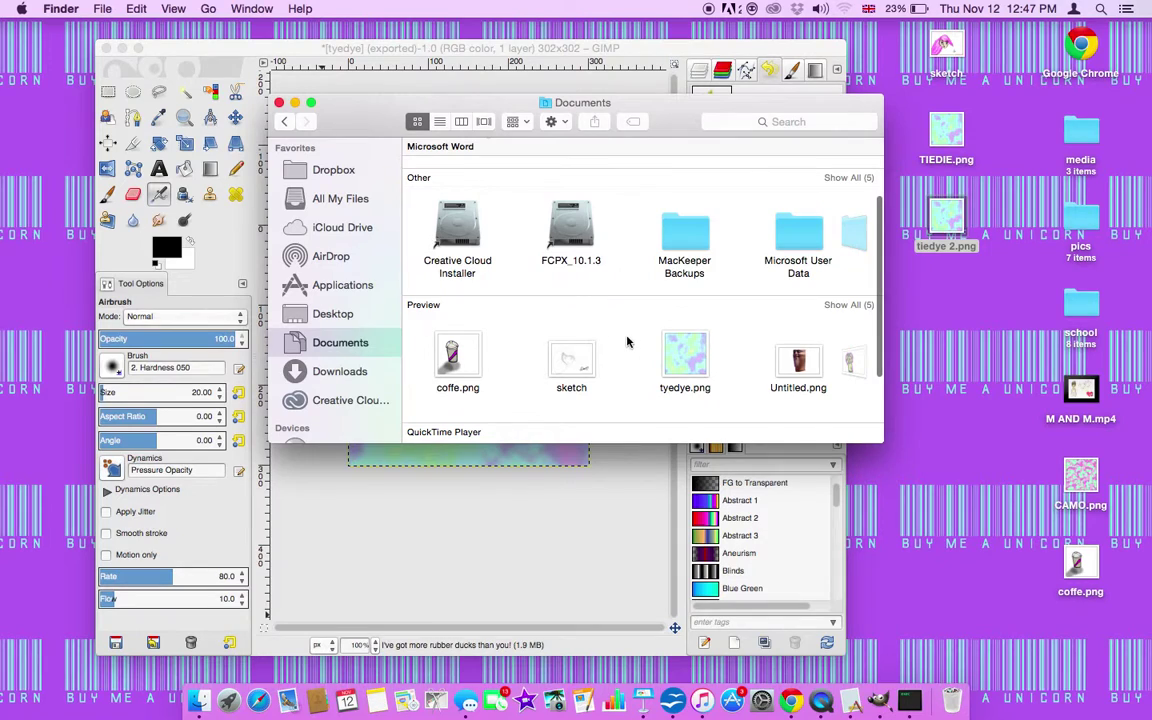
left_click(676, 368)
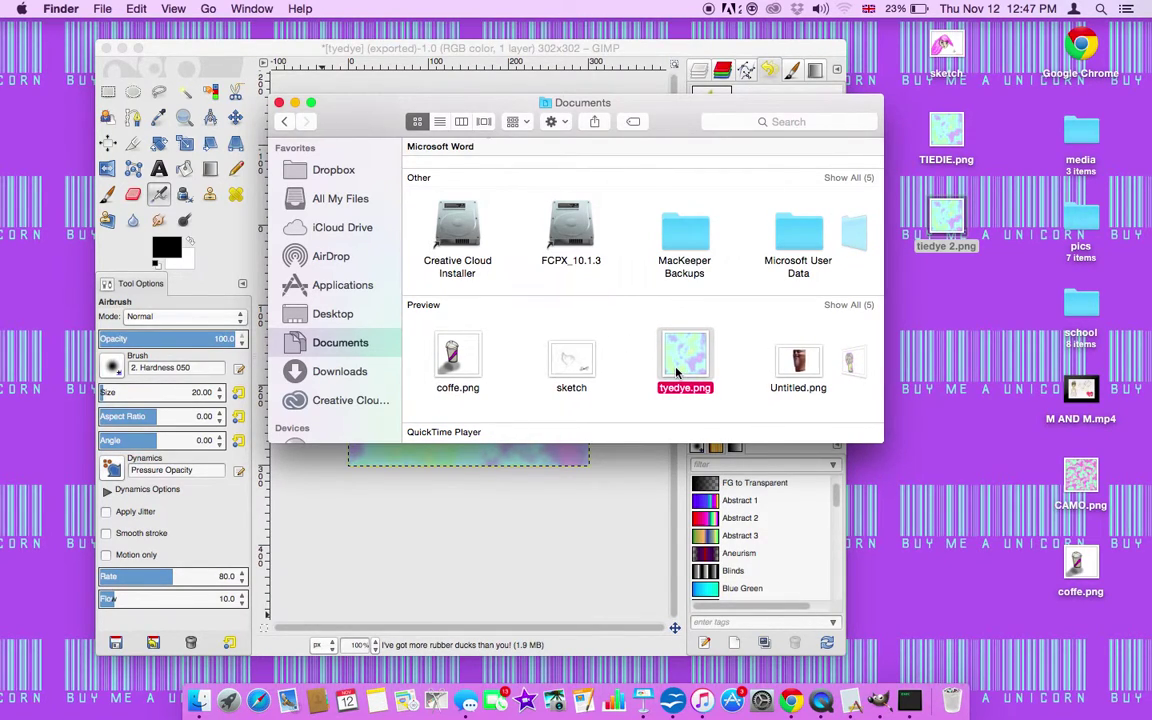
double_click(684, 358)
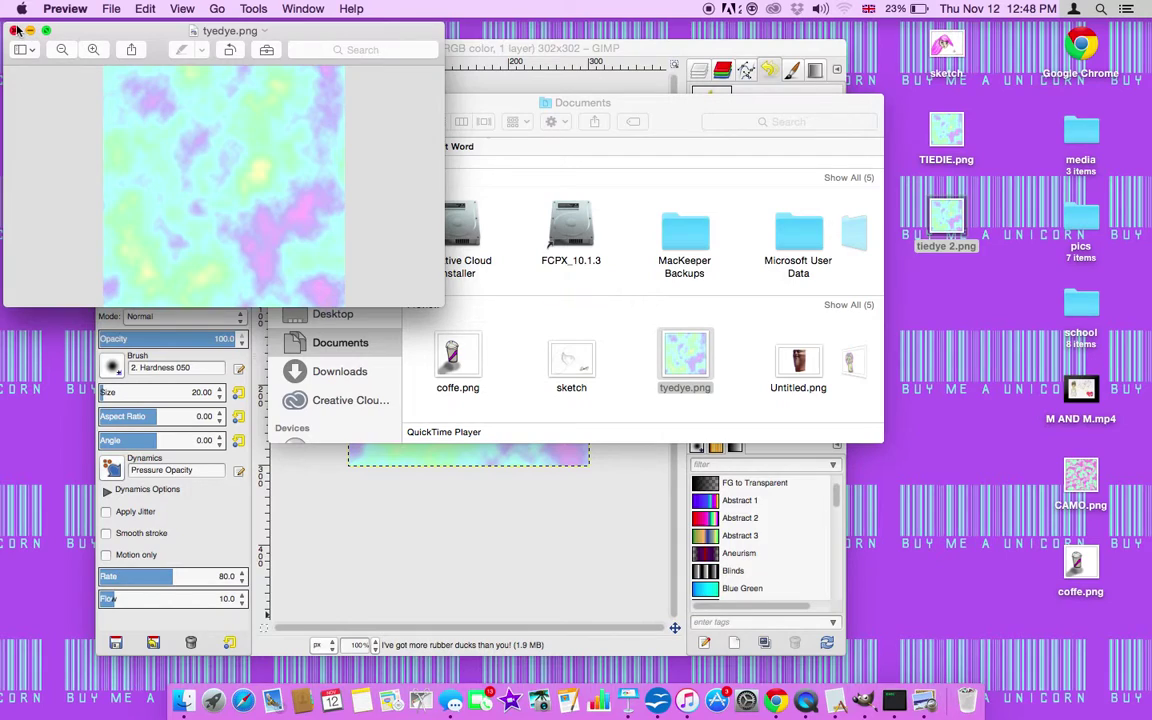
left_click(15, 31)
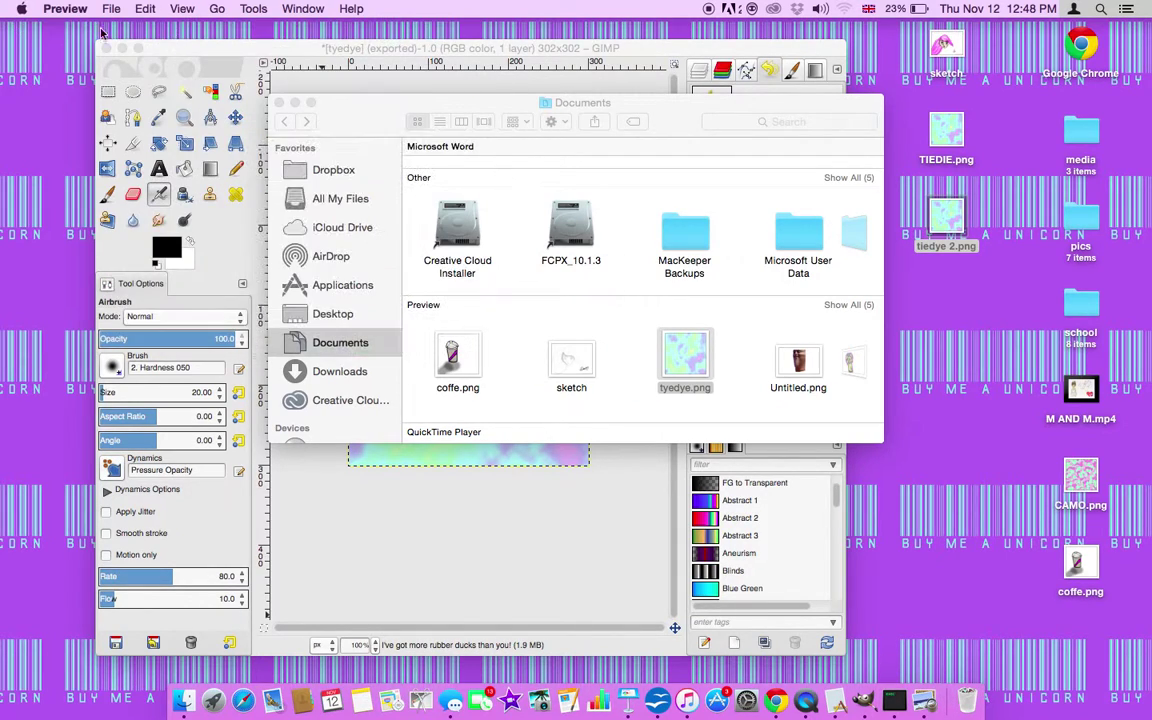
left_click(277, 103)
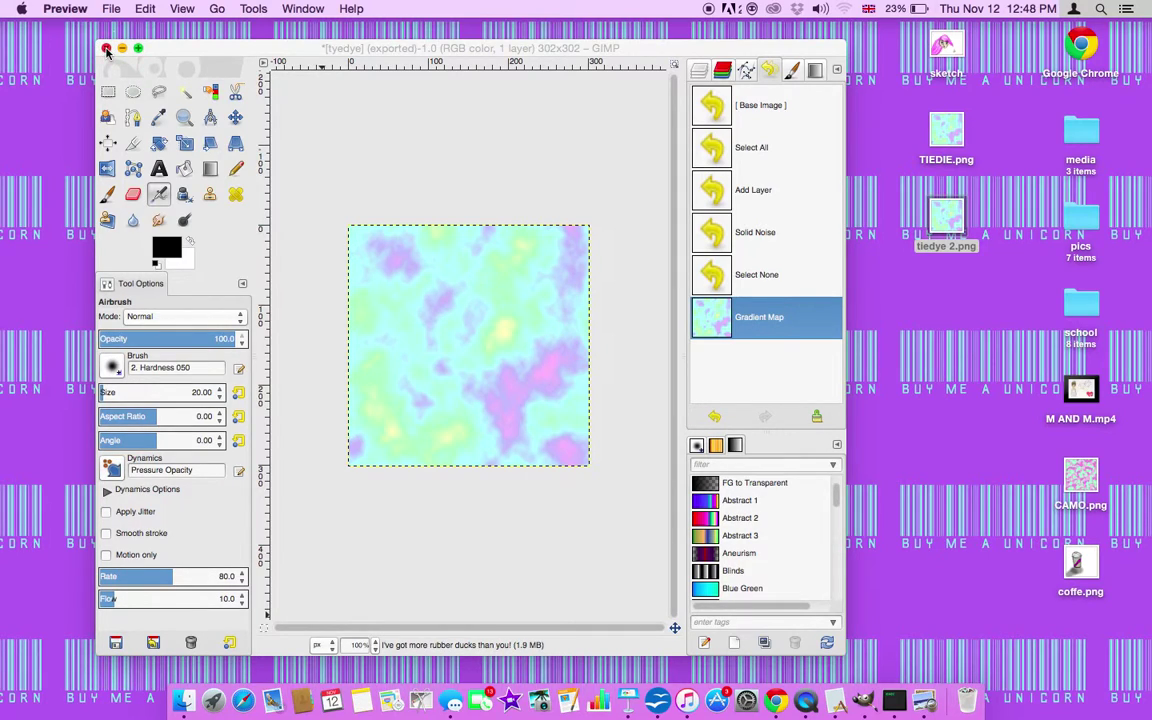
- Quit GIMP discarding changes, then open tiedye 2.png from the desktop in Preview
left_click(106, 50)
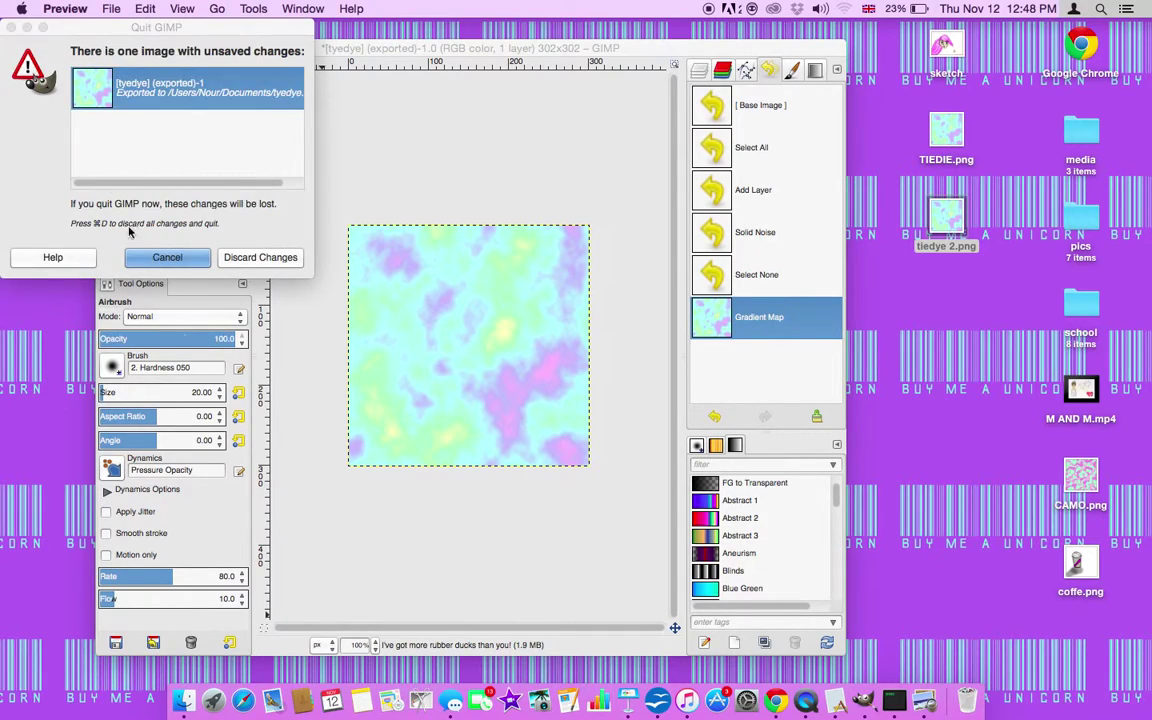
left_click(272, 257)
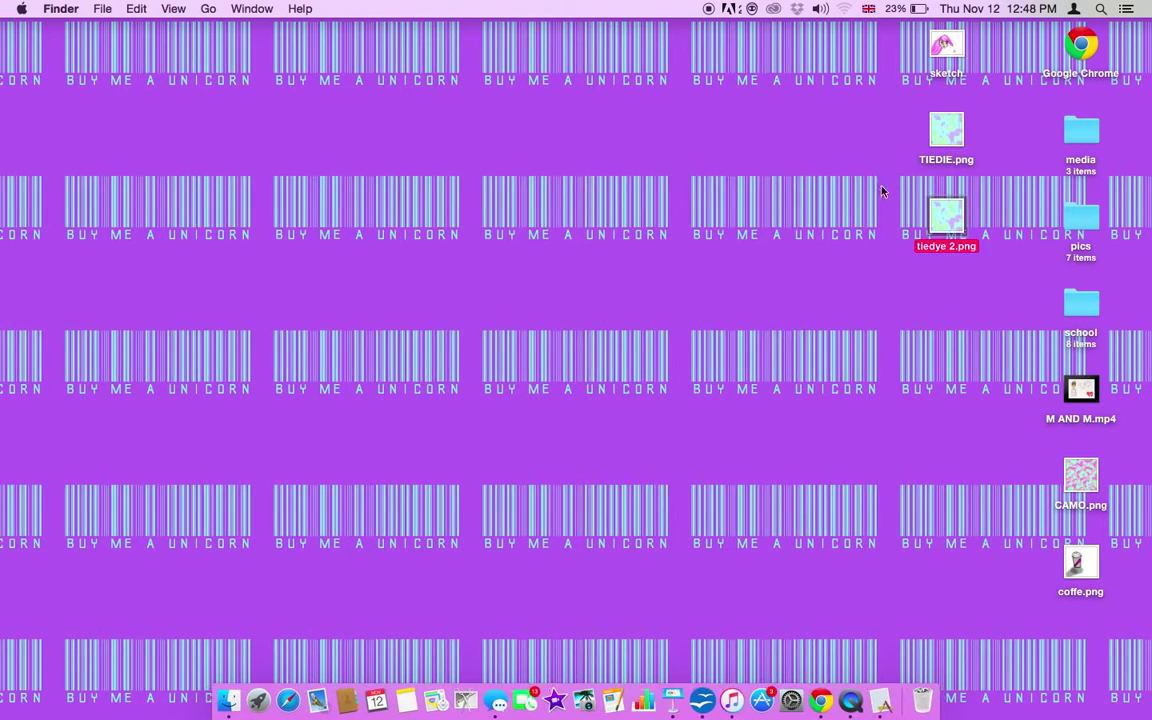
double_click(945, 218)
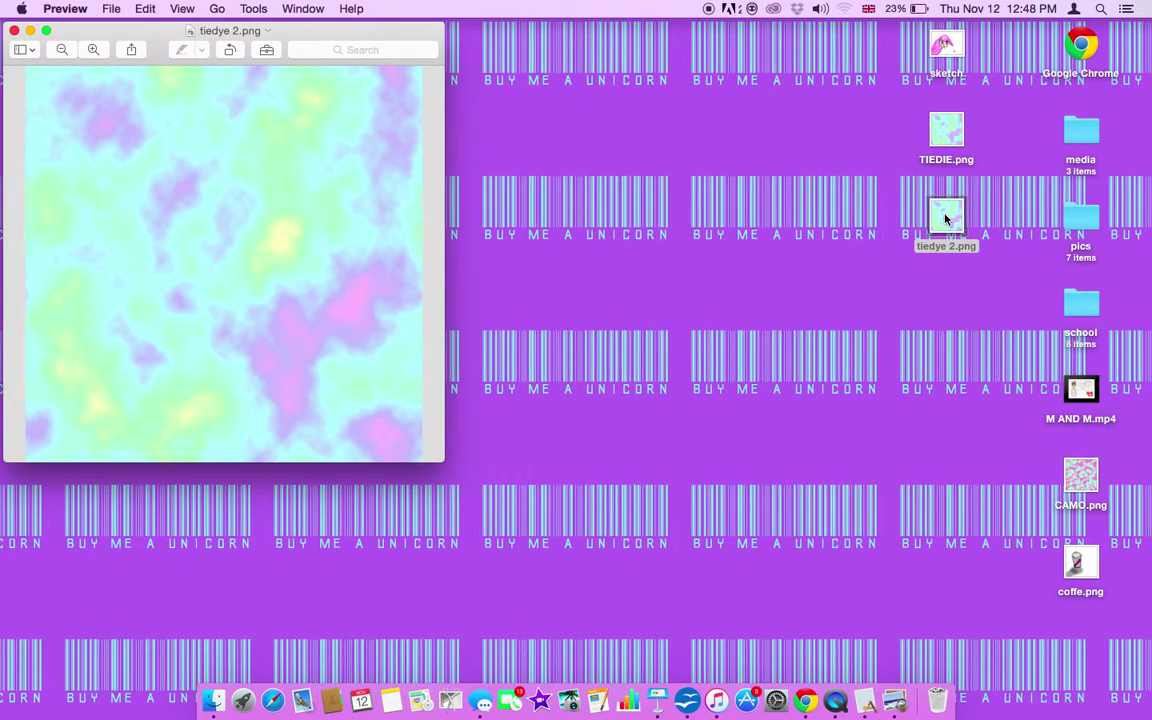